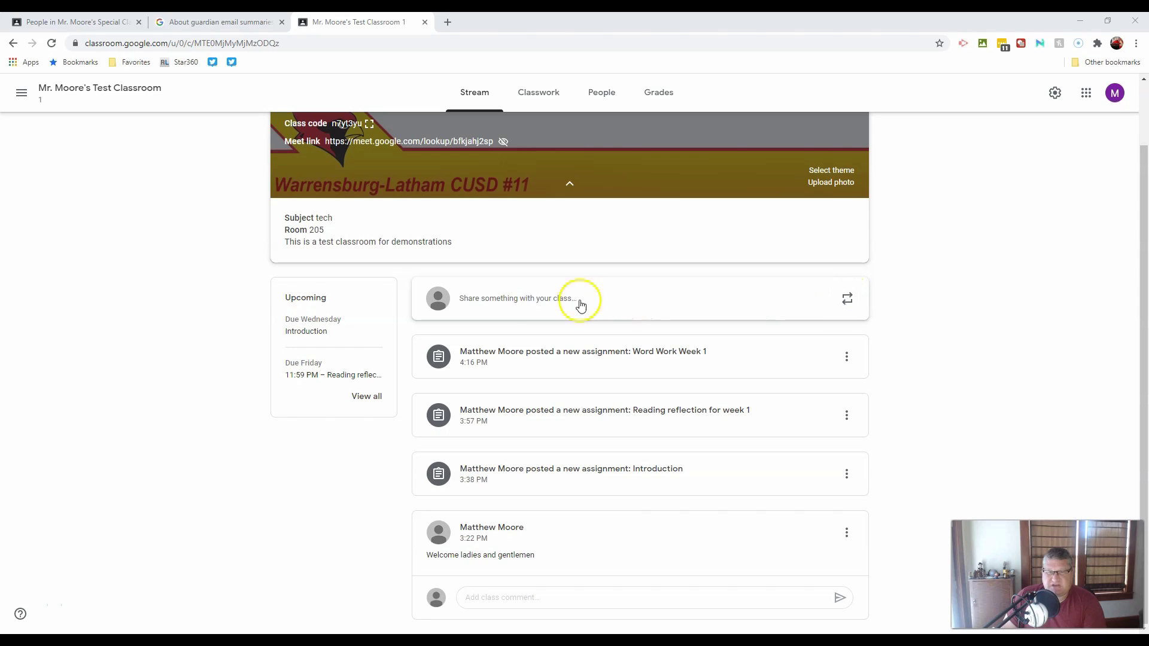
Start a new announcement addressed to both classes and place the cursor in its message box
{"action": "left_click", "coordinate": [534, 299]}
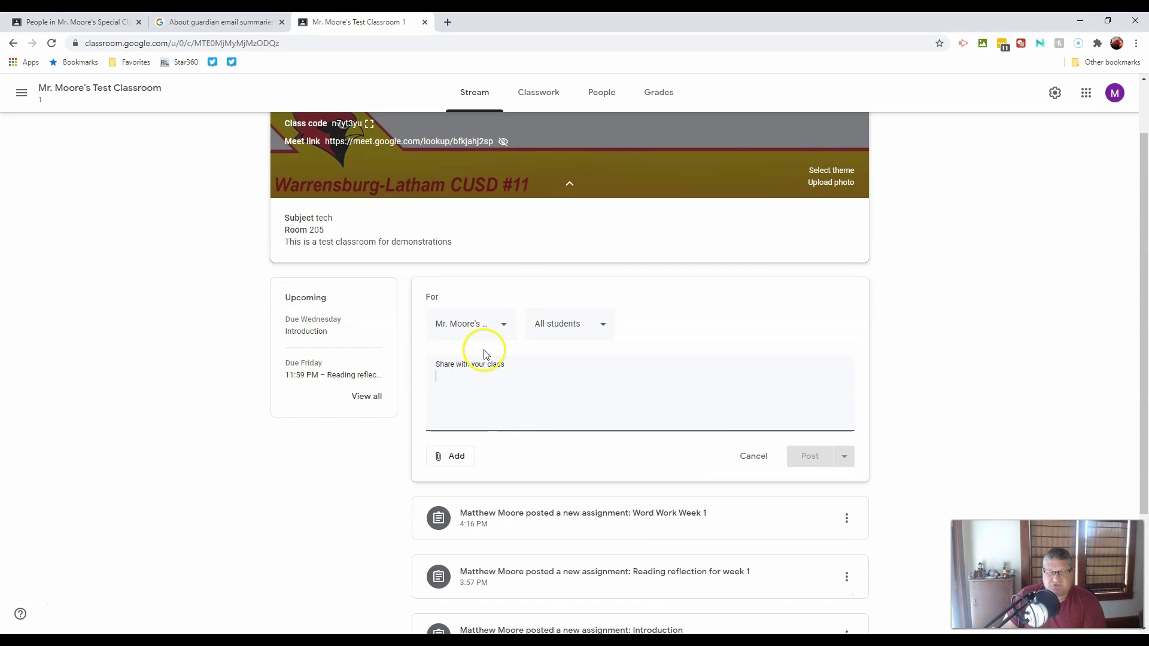
{"action": "left_click", "coordinate": [503, 324]}
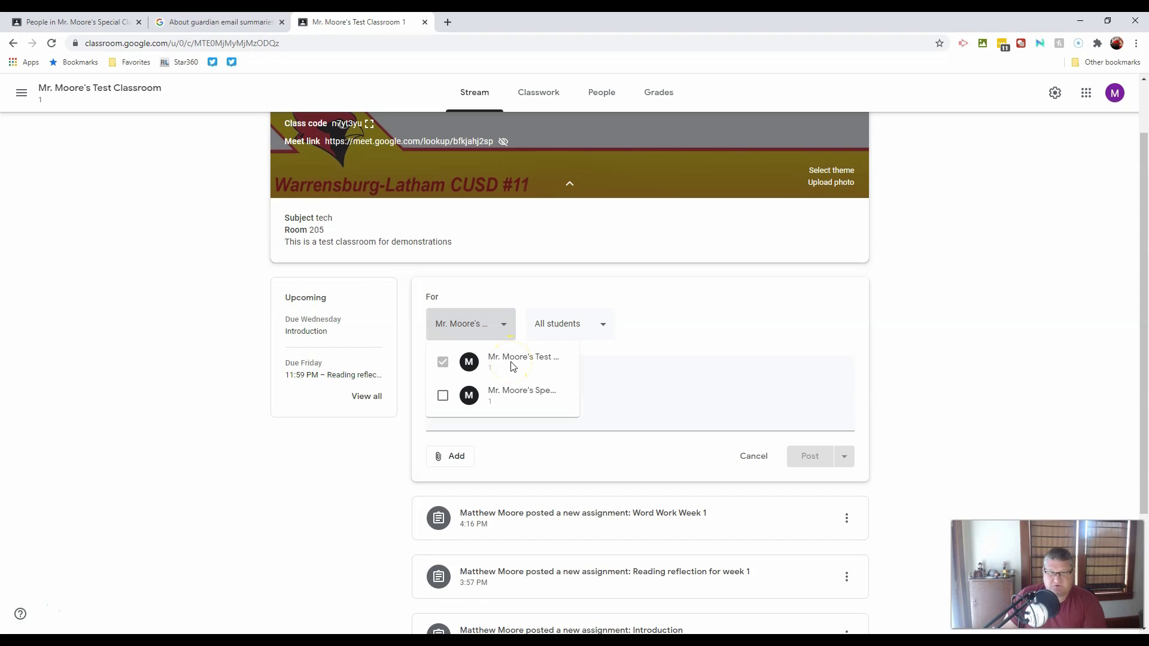
{"action": "left_click", "coordinate": [442, 396]}
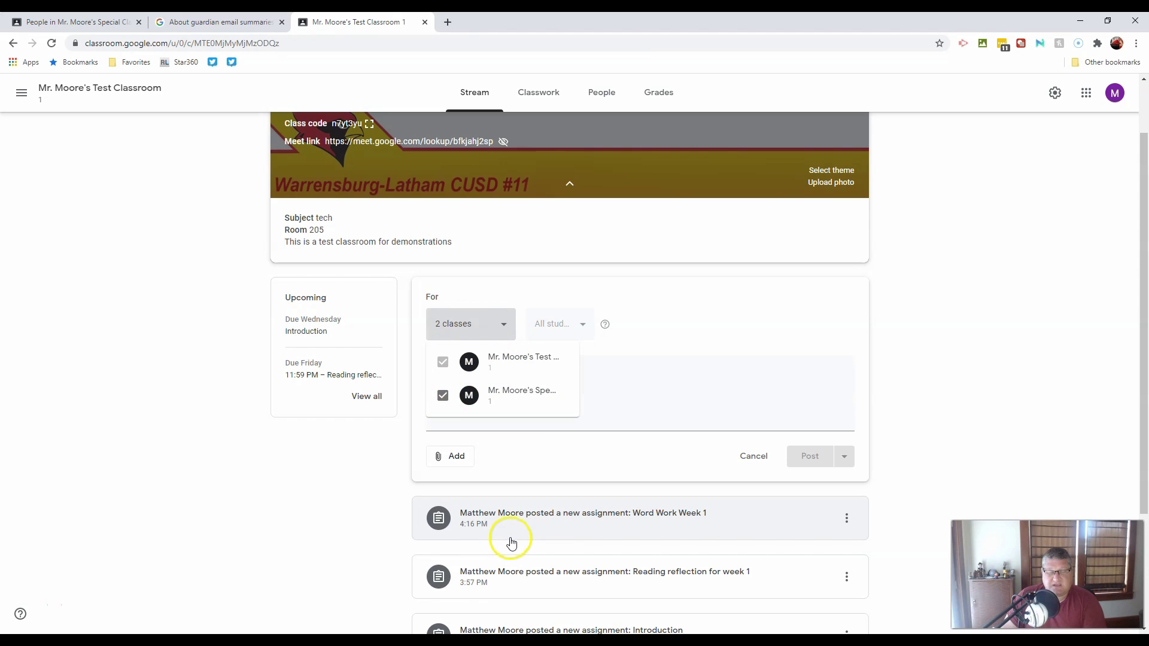
{"action": "left_click", "coordinate": [574, 328]}
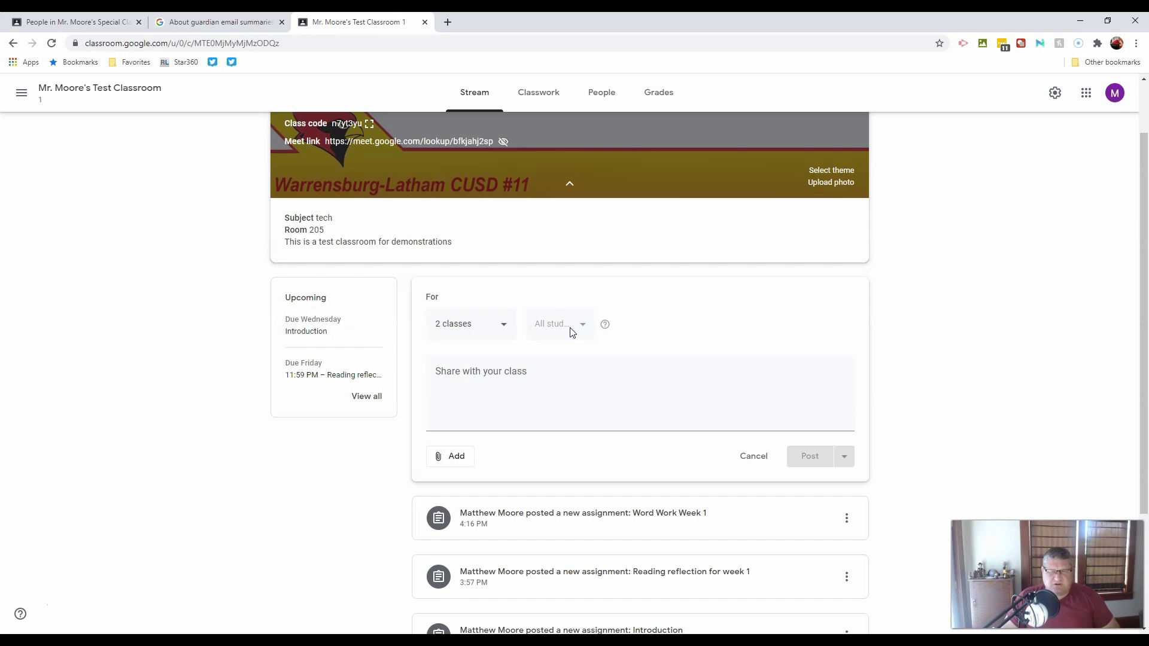
{"action": "left_click", "coordinate": [535, 384]}
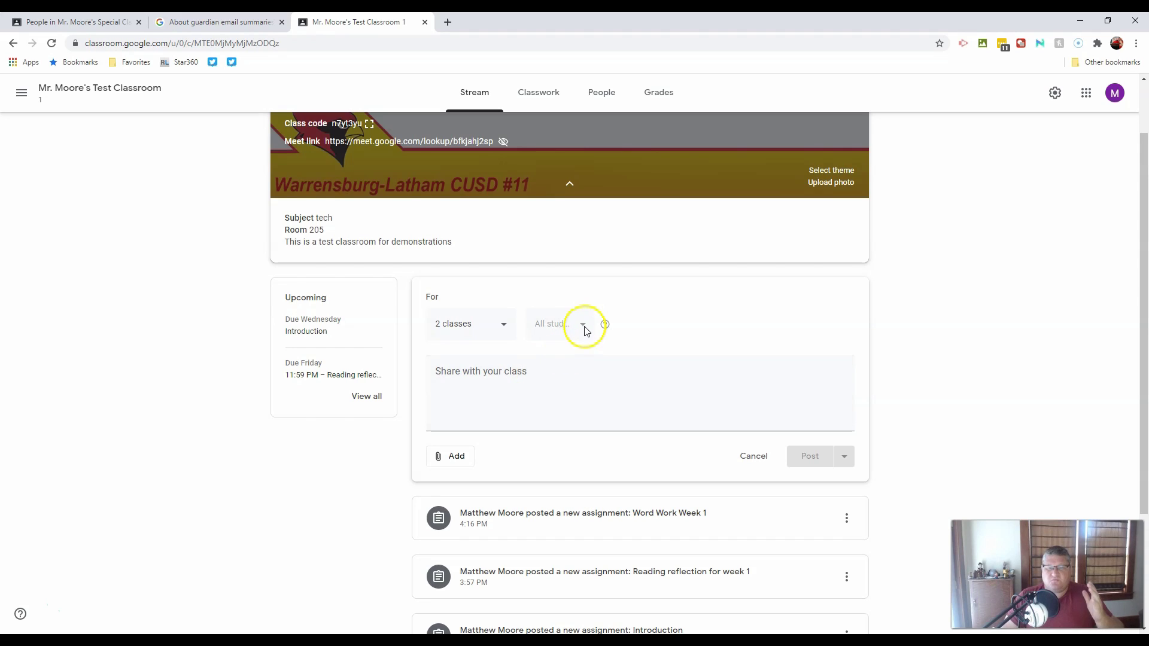
{"action": "left_click", "coordinate": [560, 370]}
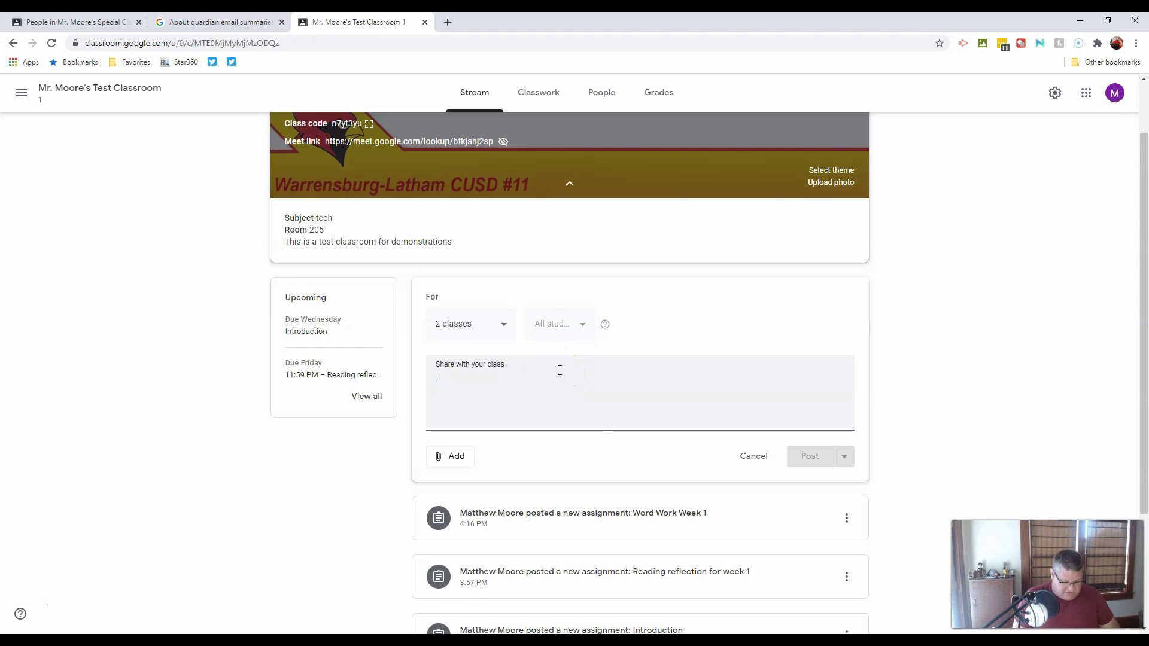
Write the message 'We are off to a great start' and 'Take a look for new assignments posted regularly'
{"action": "type", "text": "We are off to a great start"}
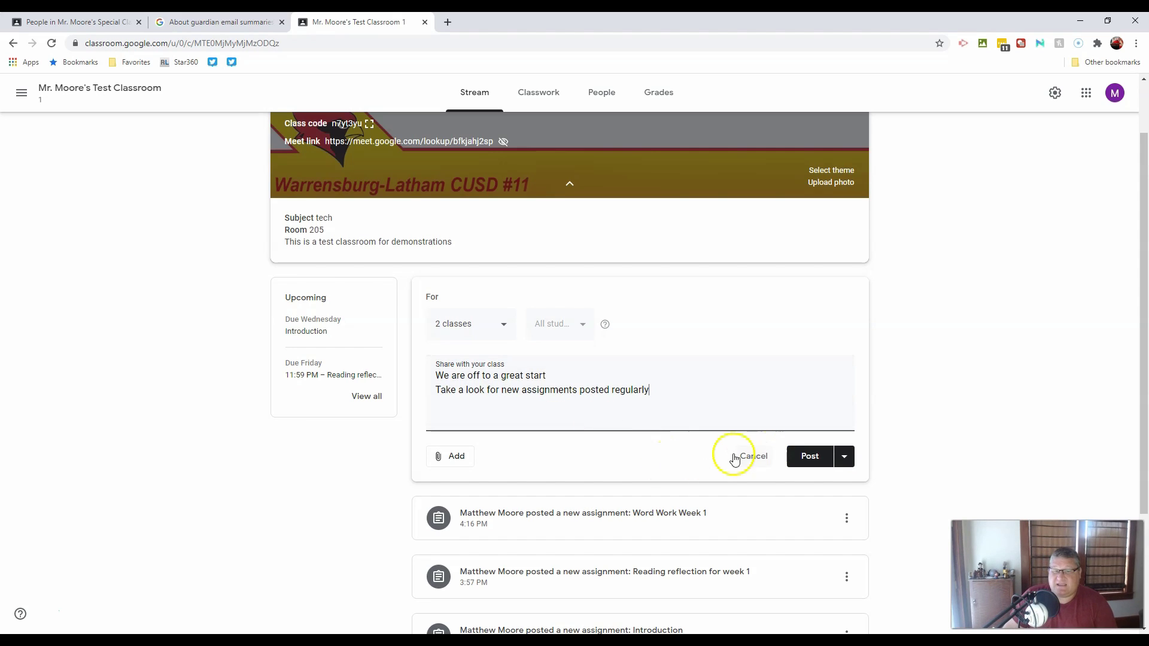
Check the attachment options without adding any, then post the announcement immediately
{"action": "left_click", "coordinate": [455, 458]}
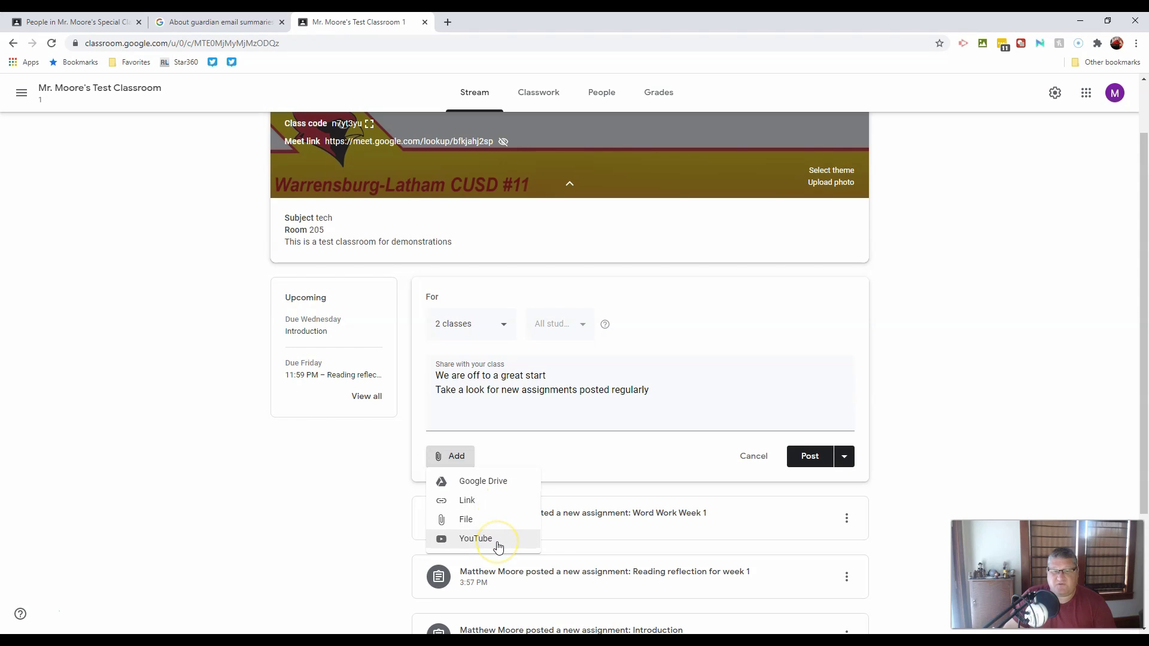
{"action": "left_click", "coordinate": [588, 448]}
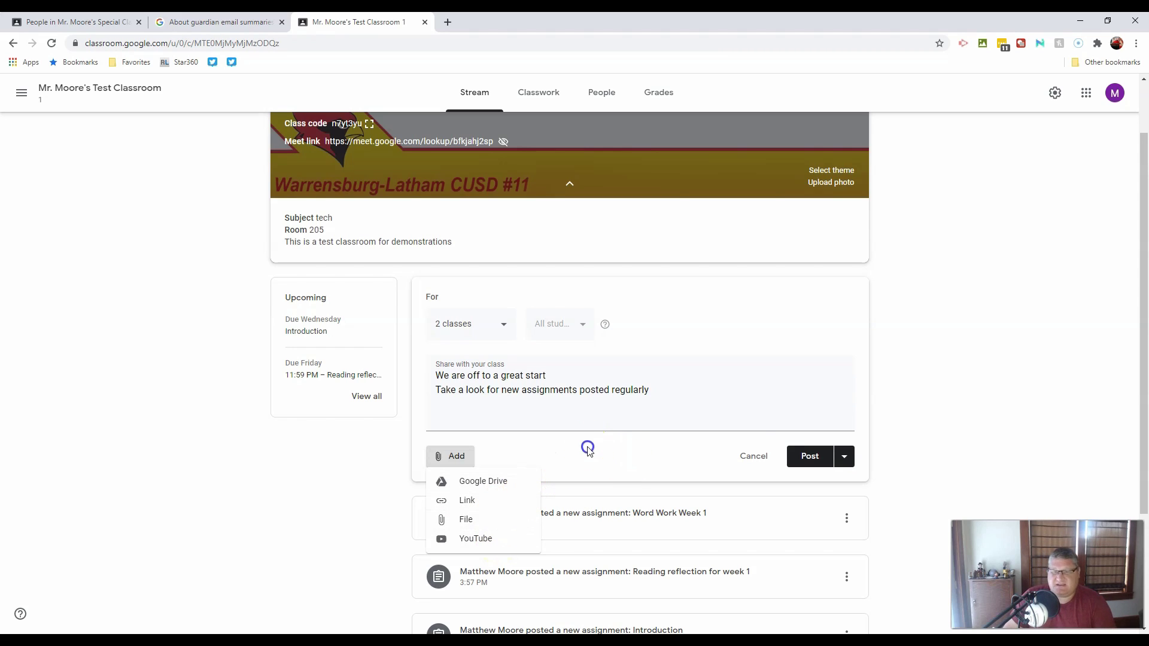
{"action": "left_click", "coordinate": [849, 459]}
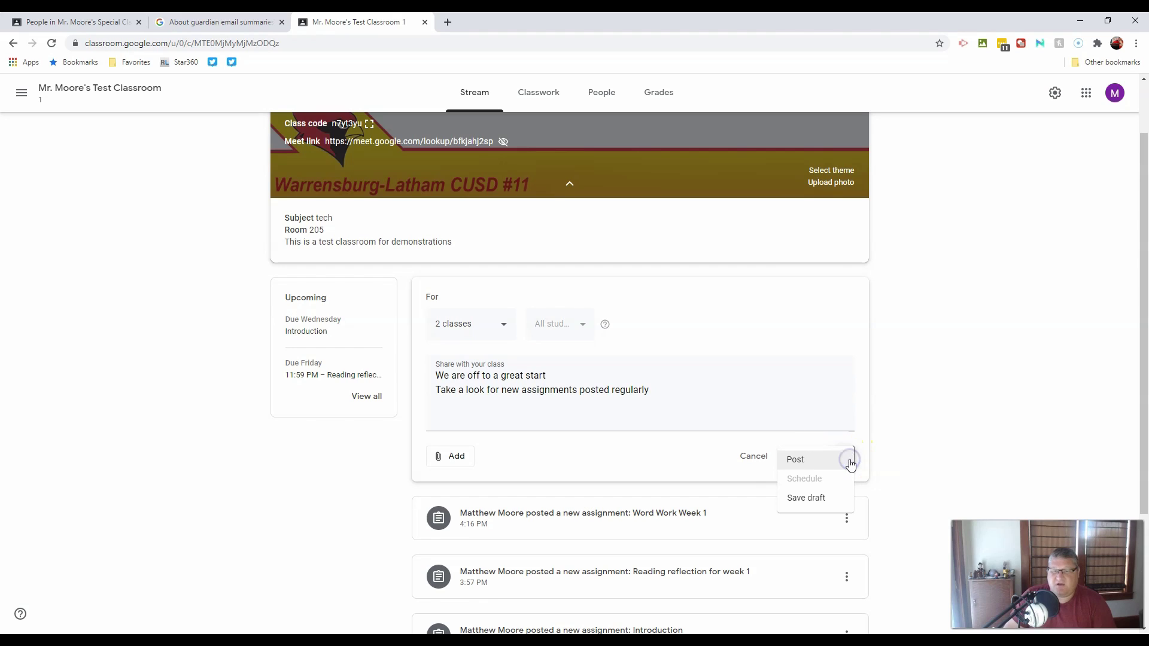
{"action": "left_click", "coordinate": [818, 481]}
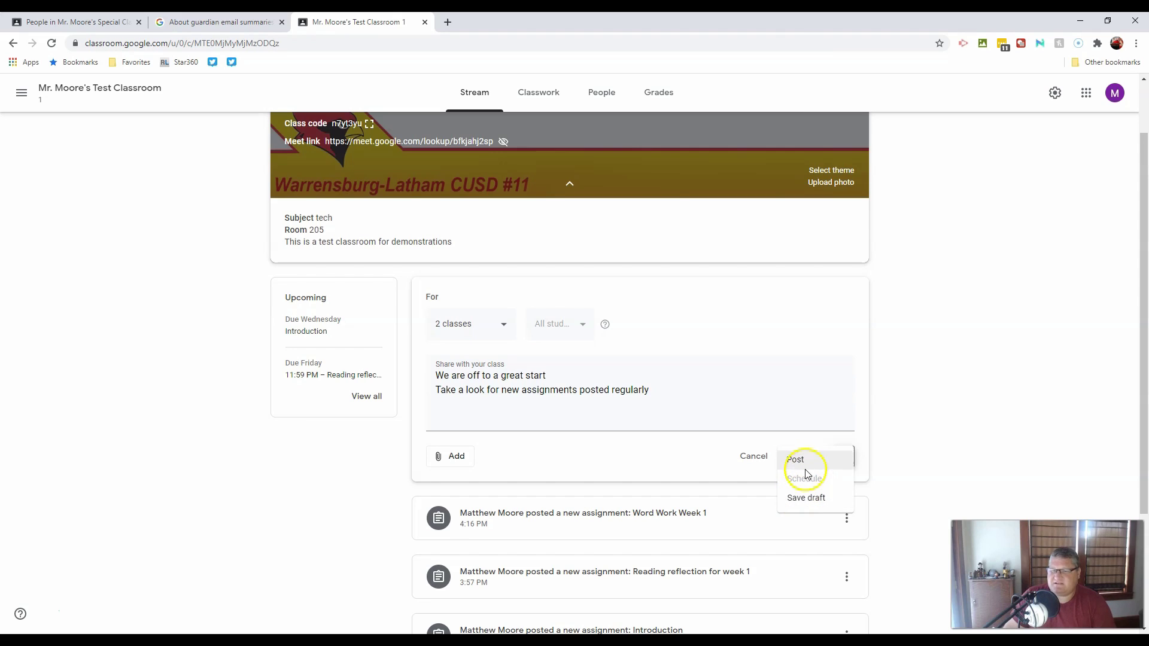
{"action": "left_click", "coordinate": [800, 461]}
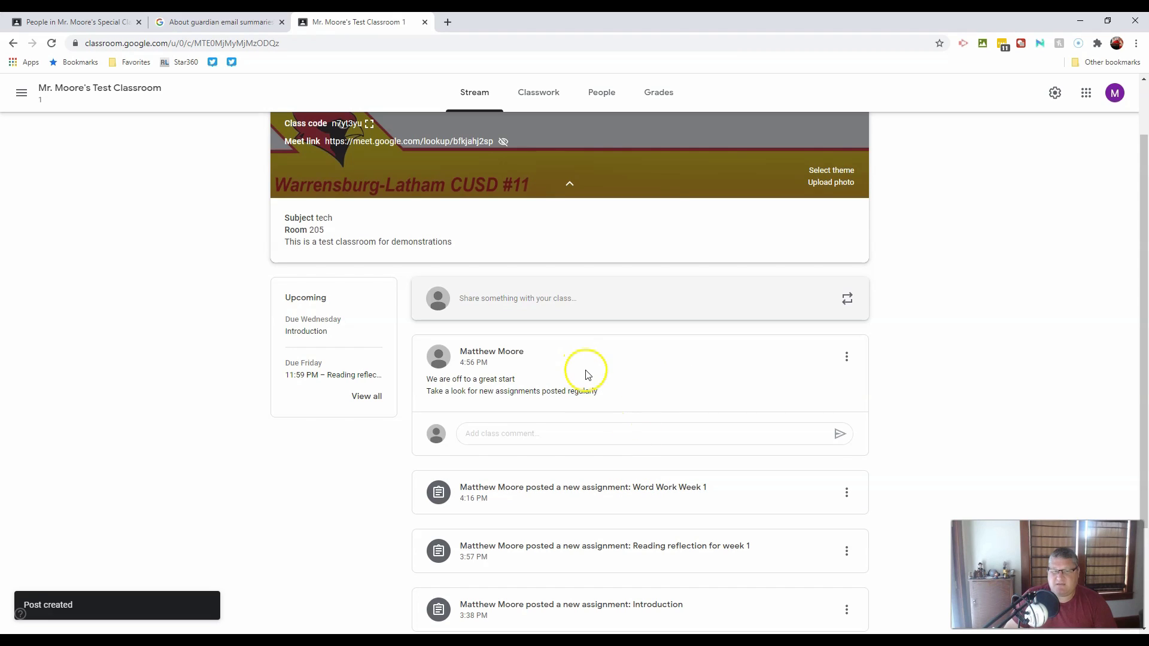
Glance at the Introduction assignment's student work, then return to the stream and scroll down
{"action": "triple_click", "coordinate": [636, 405]}
{"action": "left_click", "coordinate": [636, 404]}
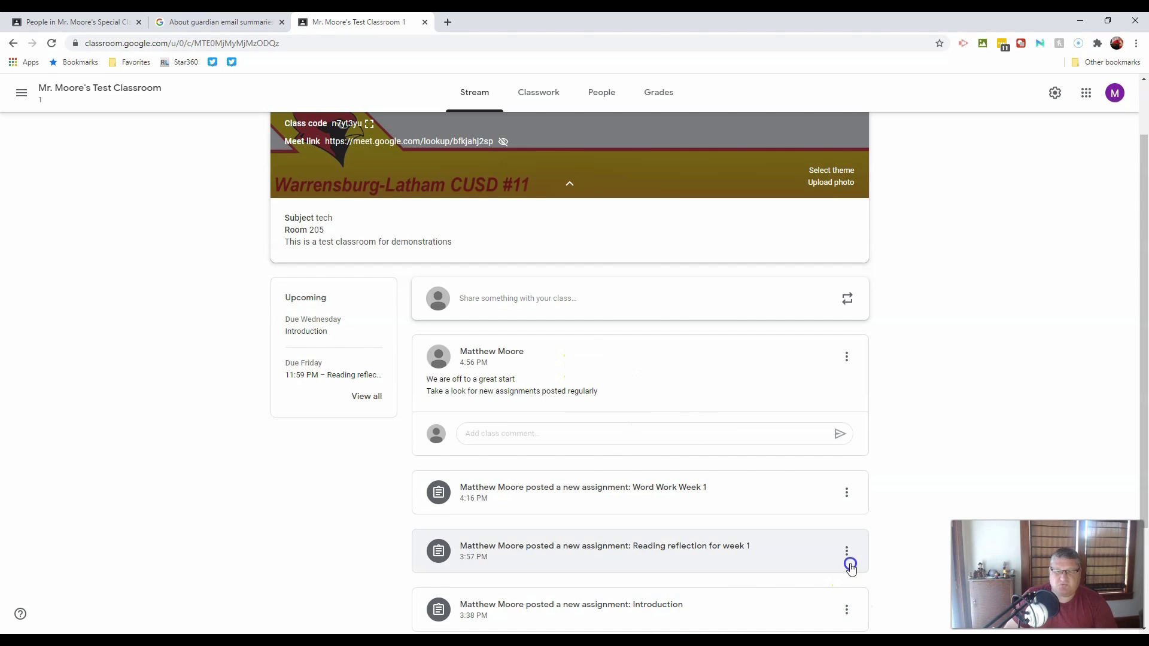
{"action": "left_click", "coordinate": [721, 598]}
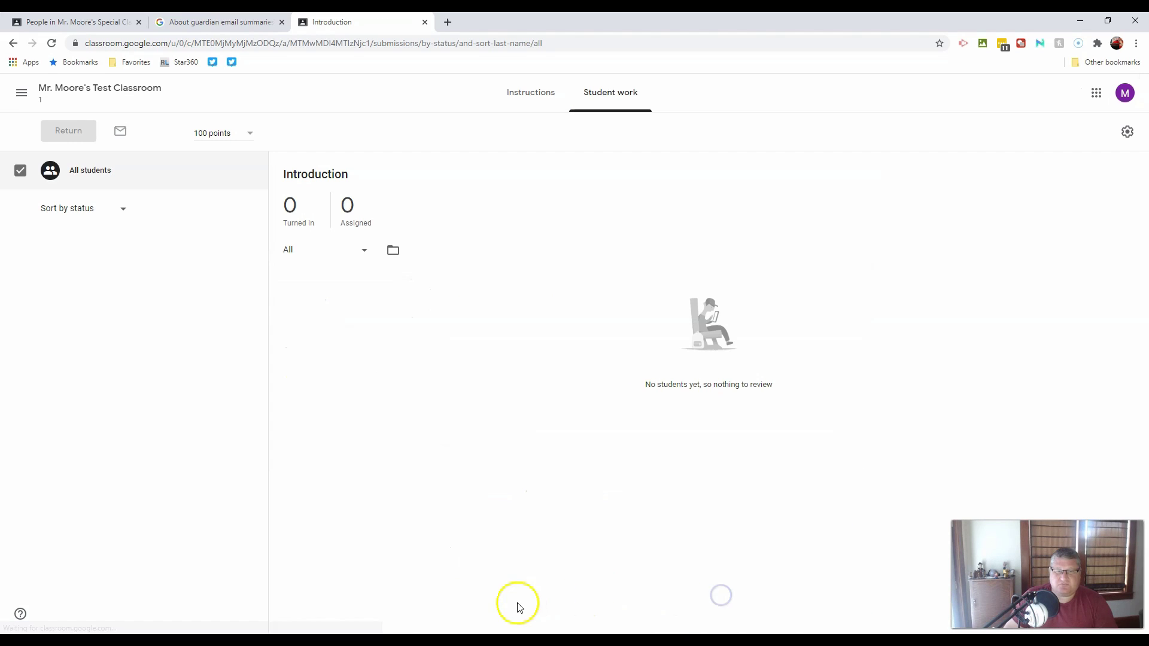
{"action": "left_click", "coordinate": [14, 43]}
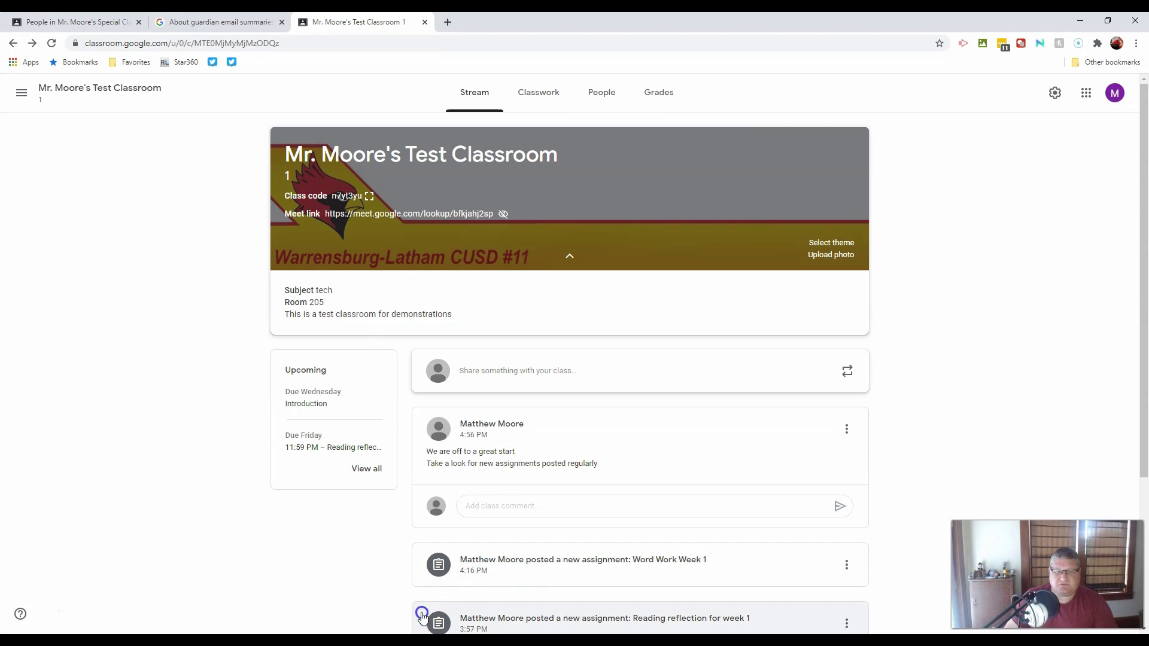
{"action": "mouse_move", "coordinate": [421, 616]}
{"action": "left_mouse_down"}
{"action": "mouse_move", "coordinate": [403, 539]}
{"action": "mouse_move", "coordinate": [425, 615]}
{"action": "left_mouse_up"}
{"action": "scroll", "coordinate": [428, 599], "scroll_direction": "down", "scroll_amount": 1}
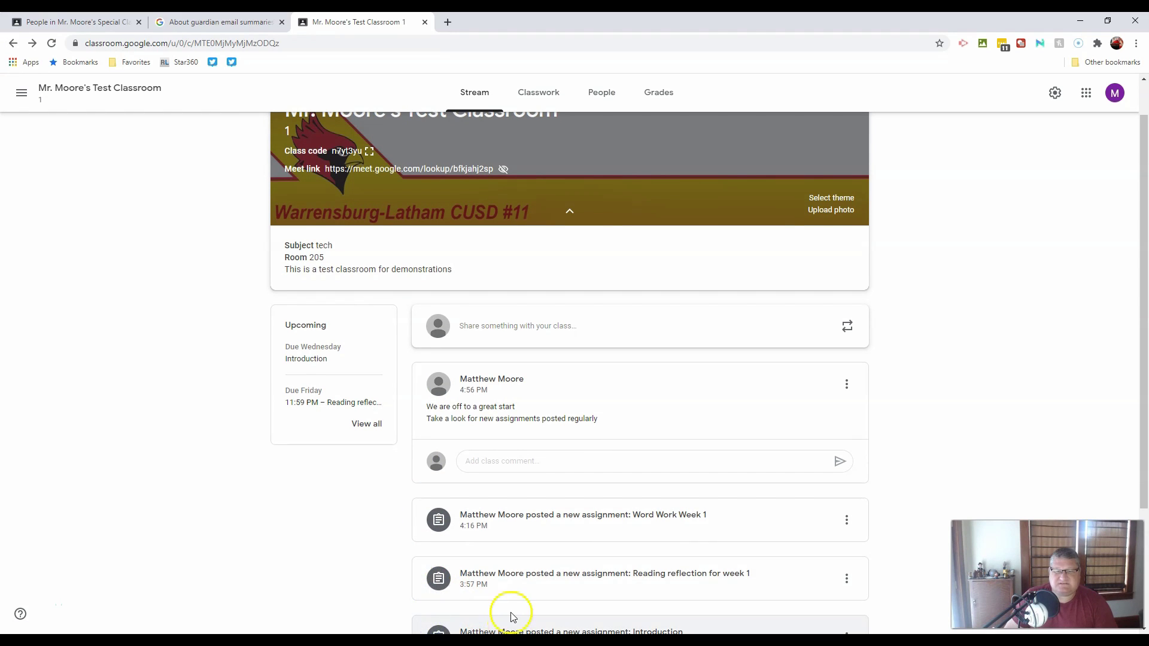
{"action": "scroll", "coordinate": [636, 601], "scroll_direction": "down", "scroll_amount": 3}
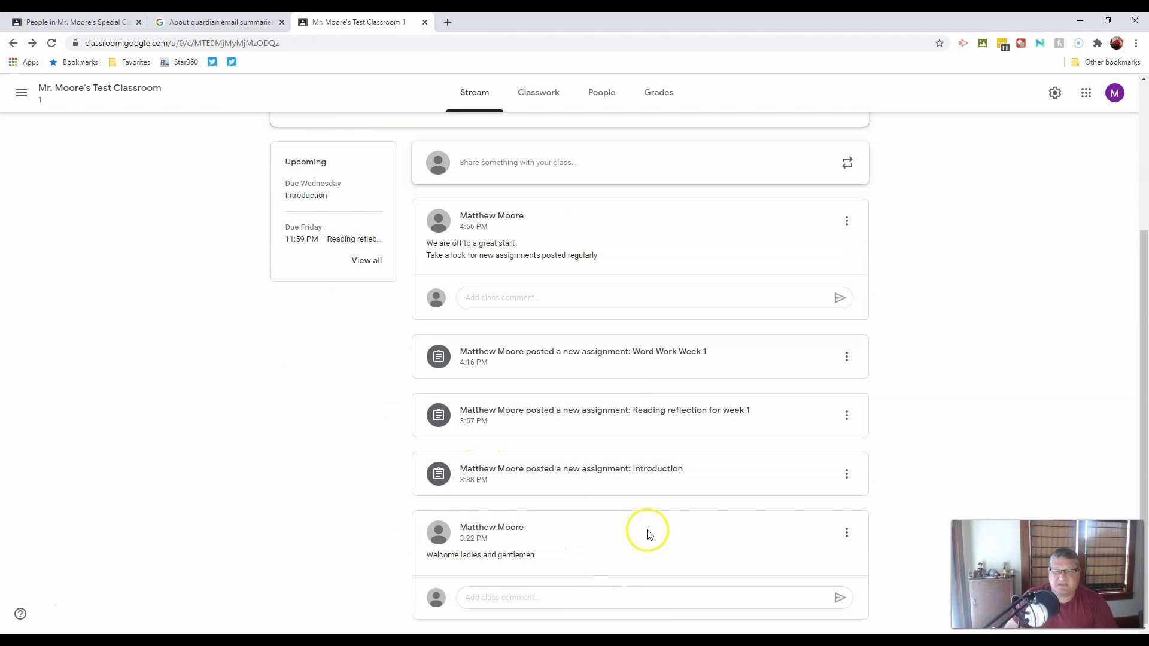
Move the 'Welcome ladies and gentlemen' post to the top of the stream
{"action": "left_click", "coordinate": [847, 533]}
{"action": "left_click", "coordinate": [828, 562]}
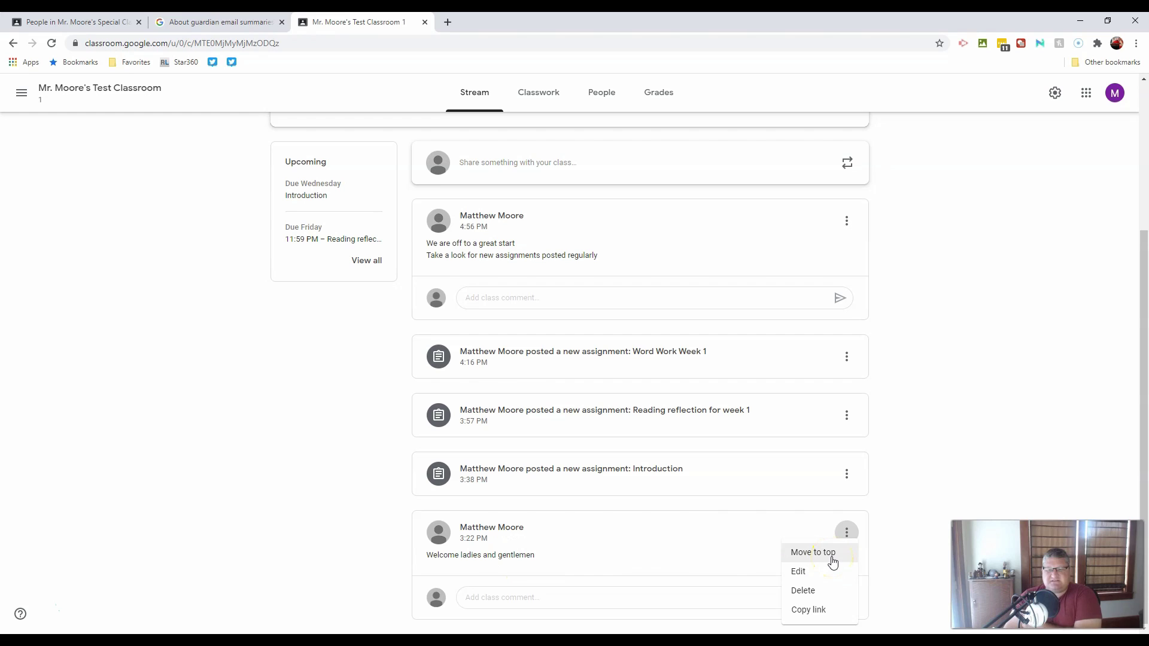
{"action": "left_click", "coordinate": [833, 561]}
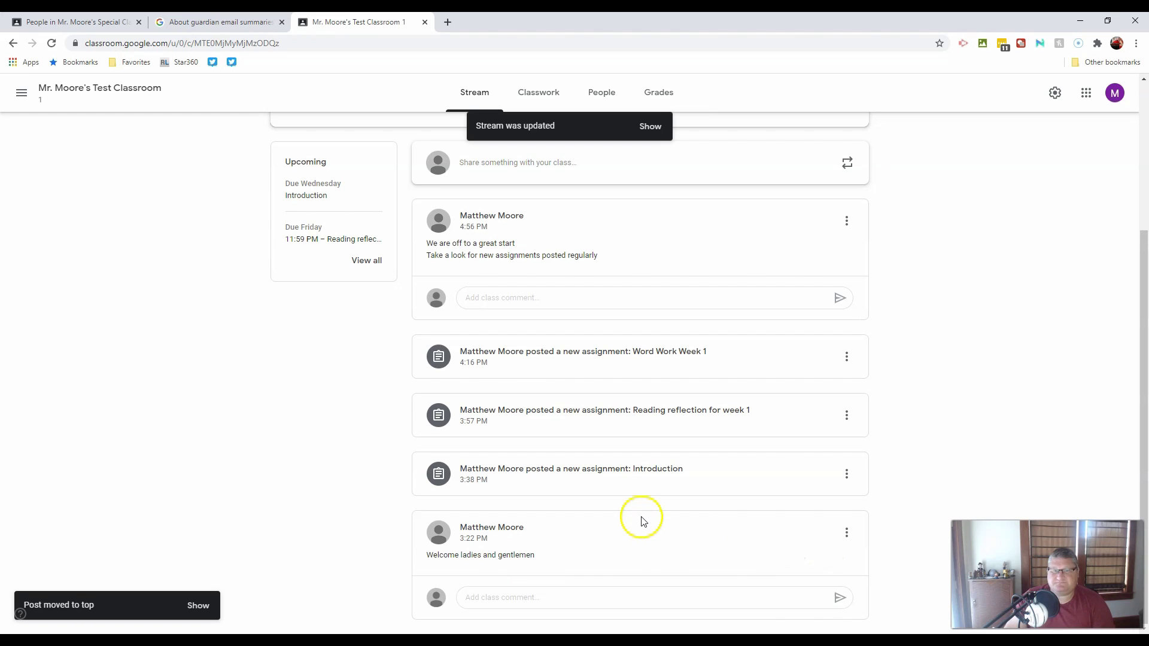
{"action": "scroll", "coordinate": [642, 520], "scroll_direction": "up", "scroll_amount": 3}
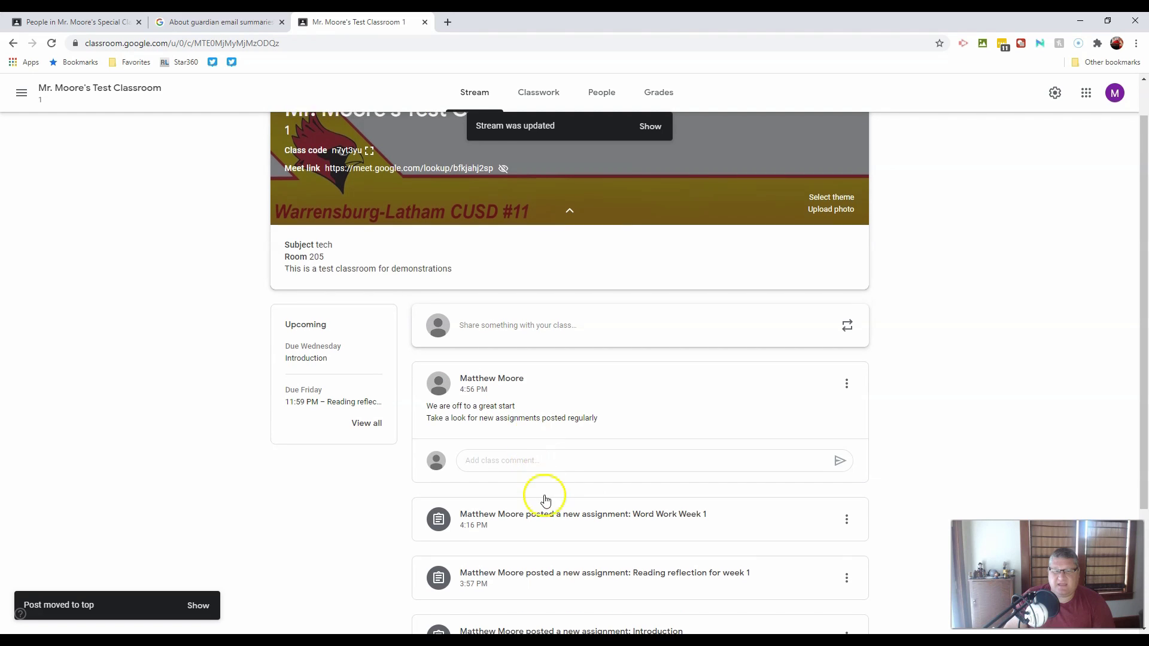
{"action": "scroll", "coordinate": [543, 500], "scroll_direction": "down", "scroll_amount": 3}
{"action": "left_click", "coordinate": [846, 536]}
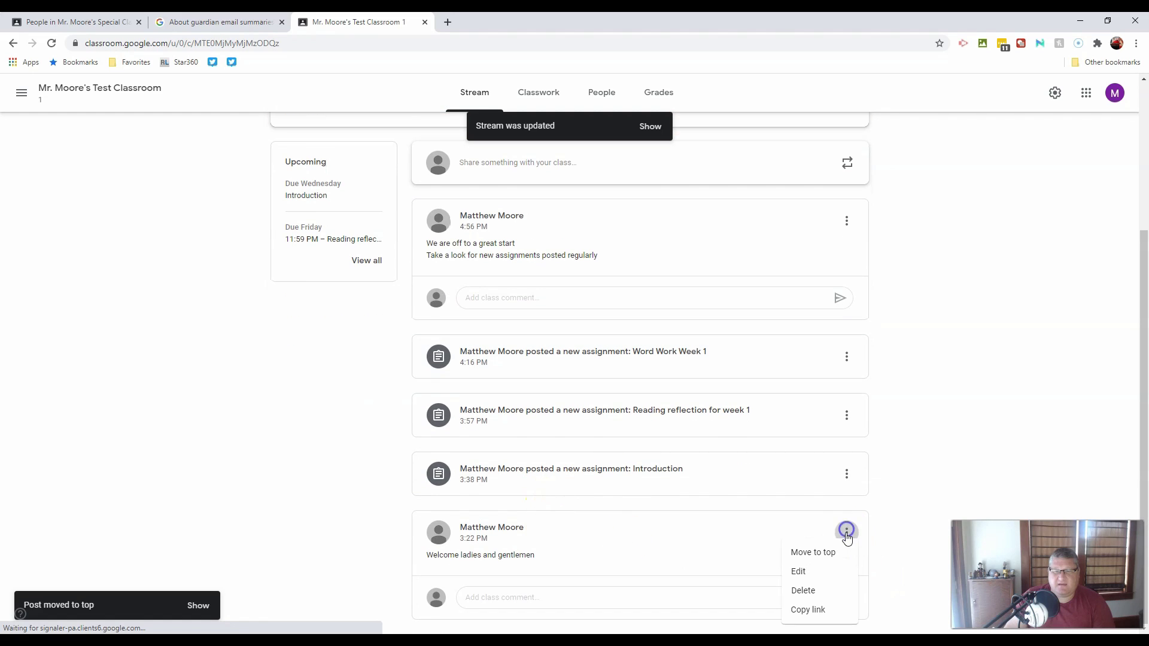
{"action": "left_click", "coordinate": [813, 549]}
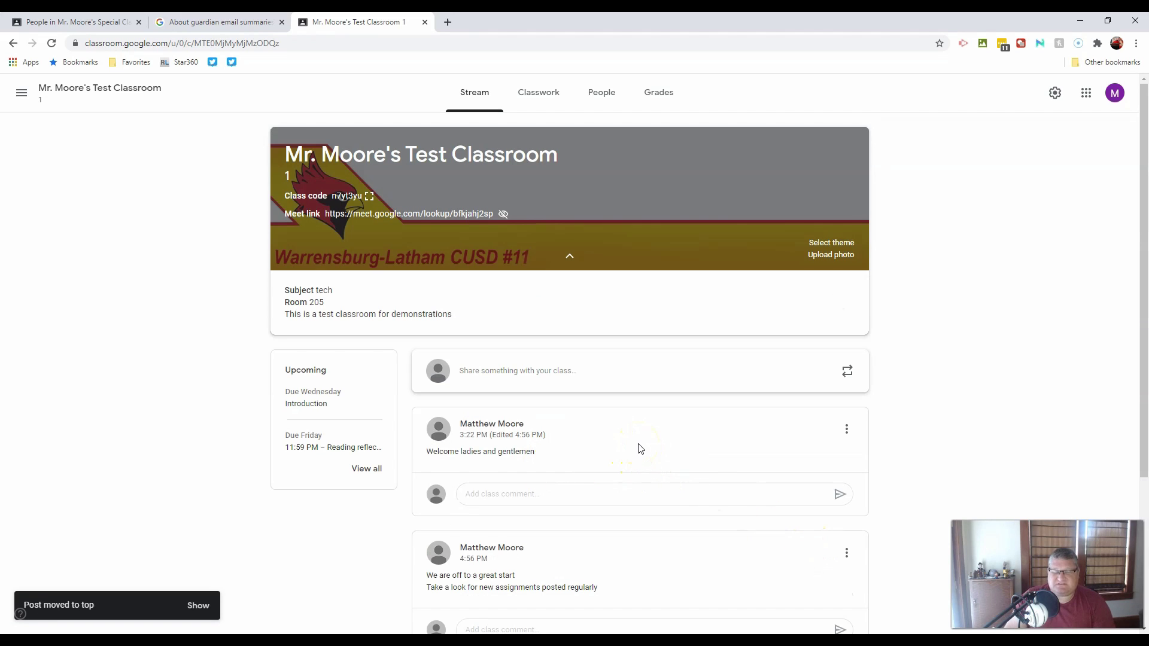
Edit the welcome post to end with a period, 'Welcome ladies and gentlemen.', and save it
{"action": "left_click", "coordinate": [847, 430]}
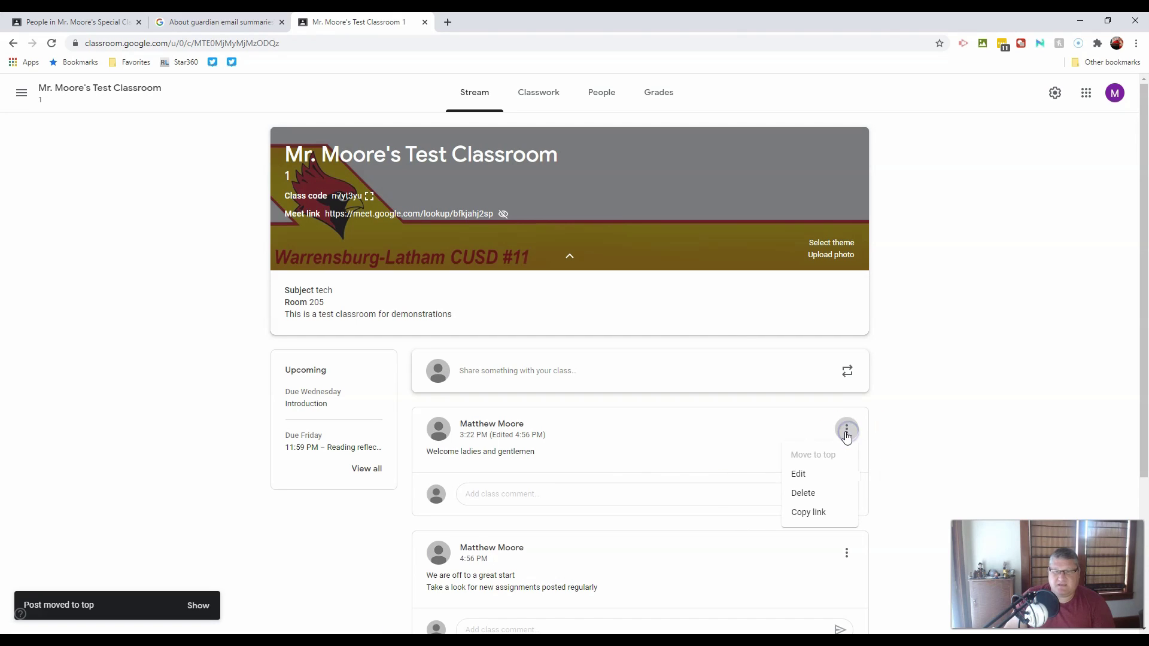
{"action": "left_click", "coordinate": [816, 497]}
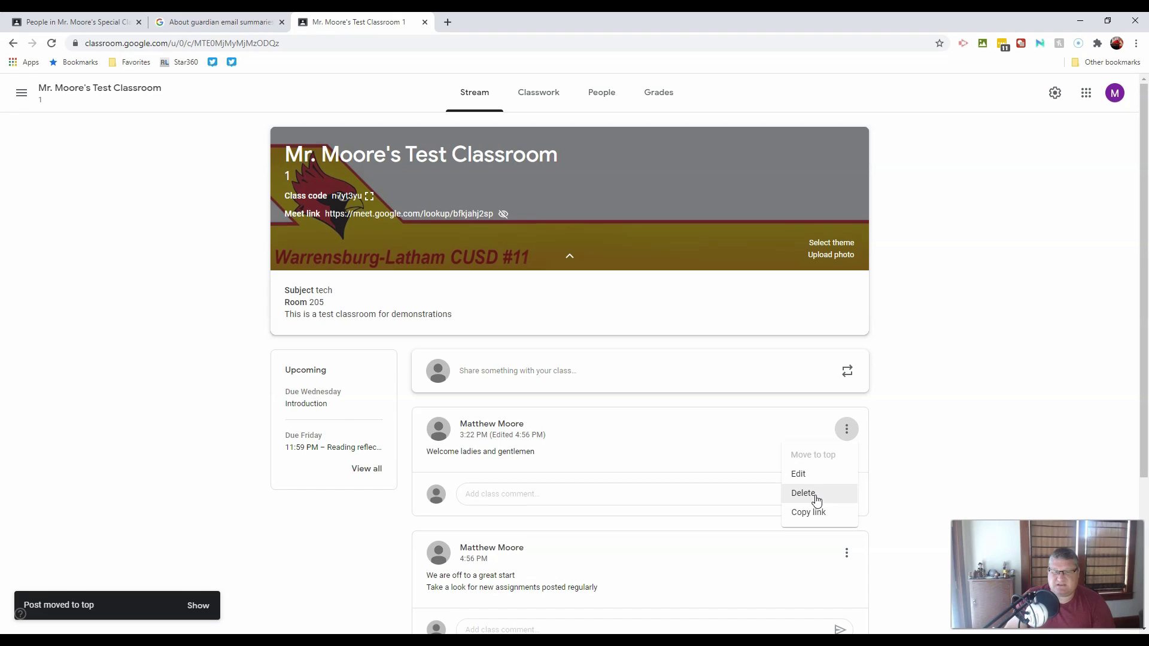
{"action": "left_click", "coordinate": [817, 519]}
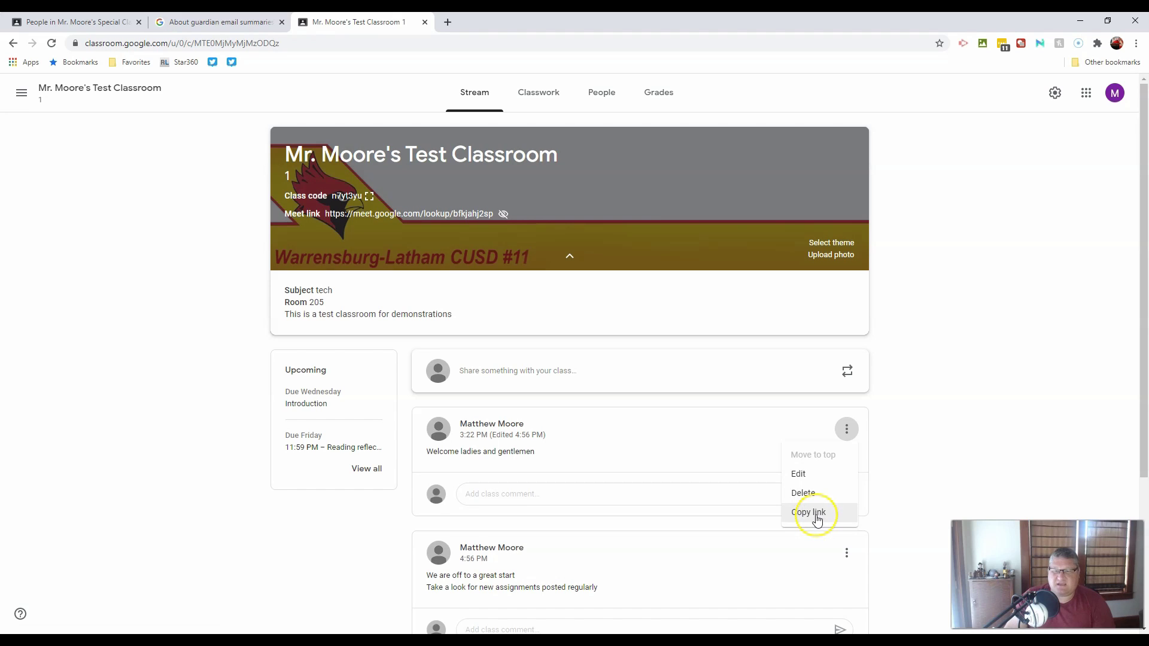
{"action": "left_click", "coordinate": [811, 520]}
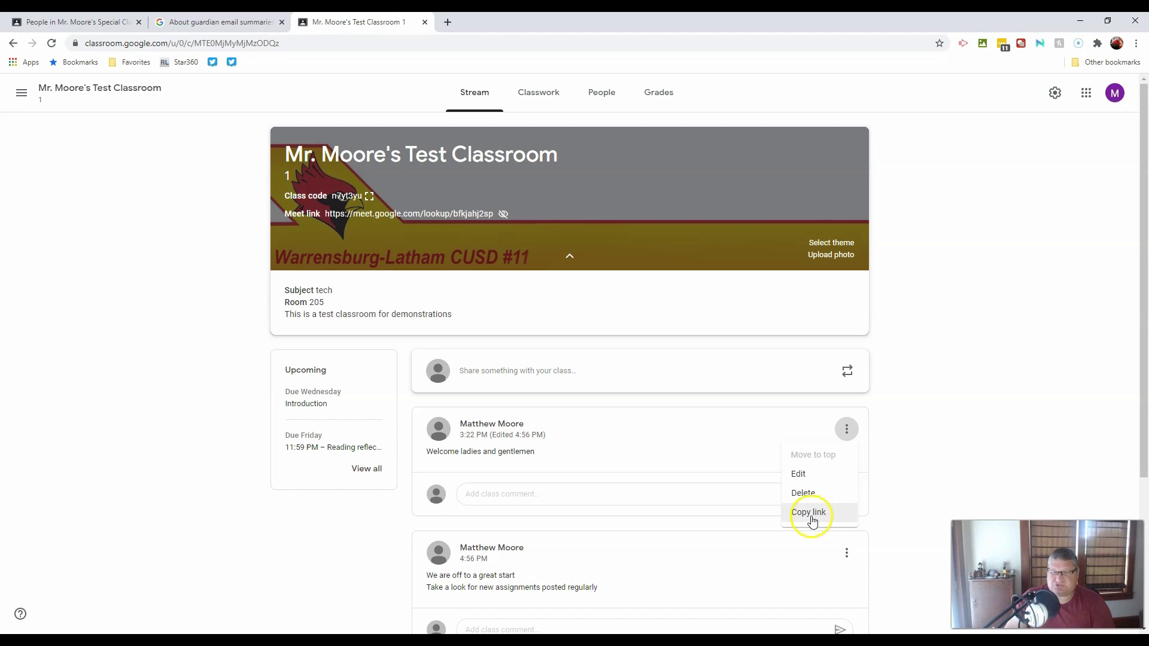
{"action": "left_click", "coordinate": [798, 474]}
{"action": "left_click", "coordinate": [508, 369]}
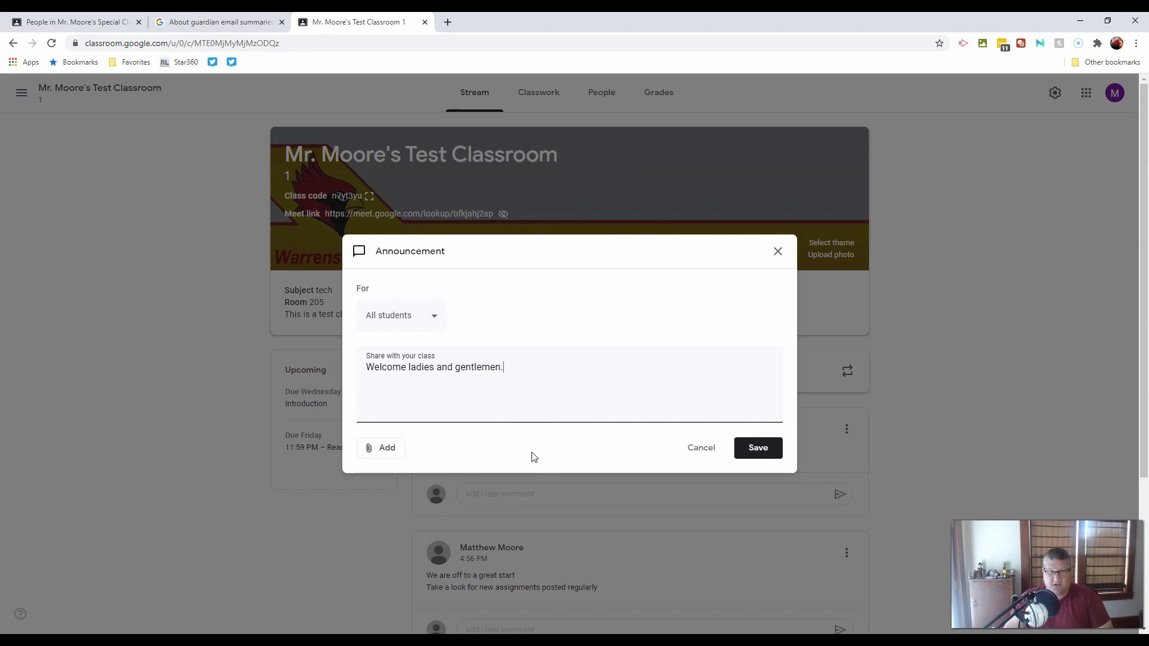
{"action": "left_click", "coordinate": [747, 455]}
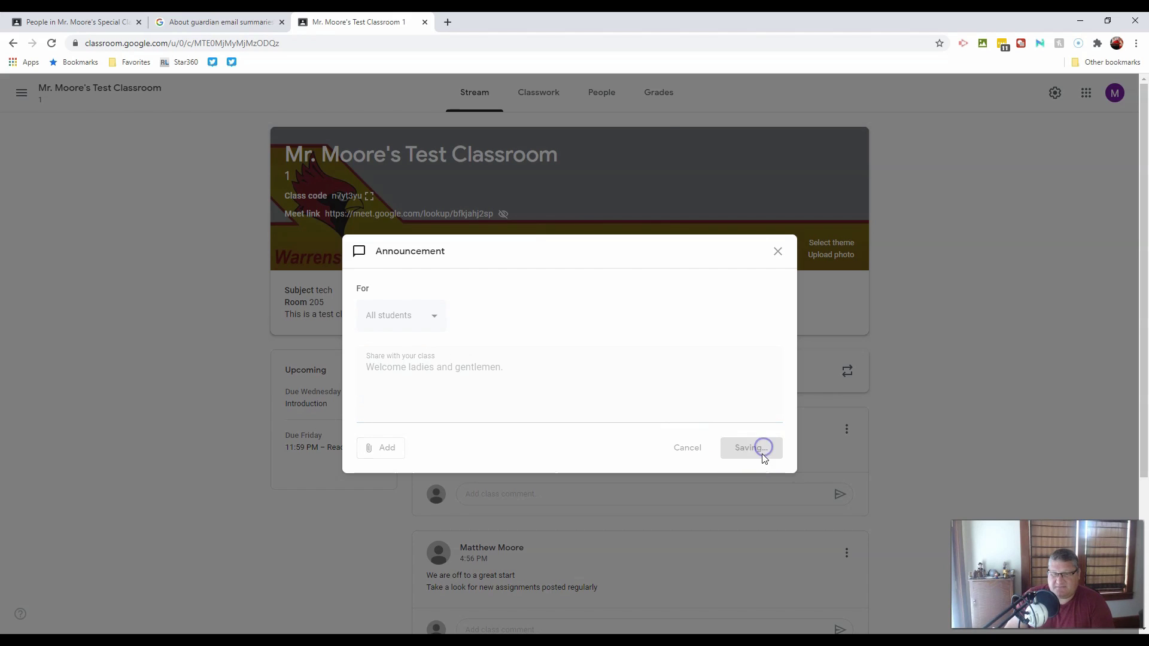
{"action": "scroll", "coordinate": [686, 545], "scroll_direction": "down", "scroll_amount": 3}
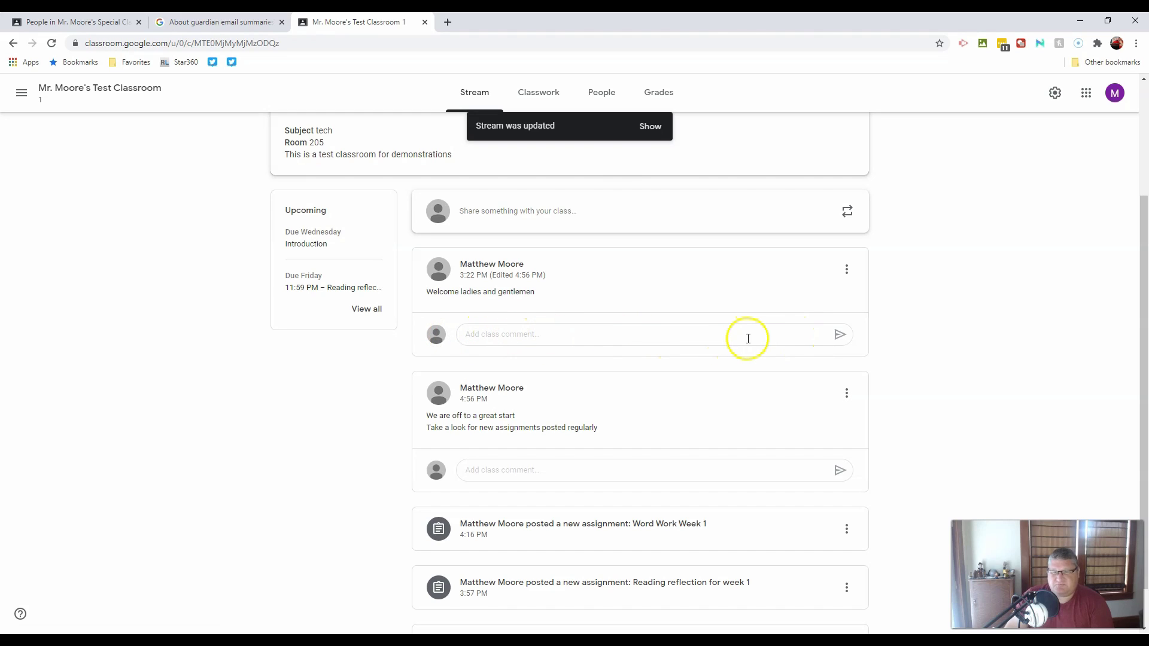
Post the class comment 'This is going to be a great year' under the welcome post
{"action": "left_click", "coordinate": [715, 329]}
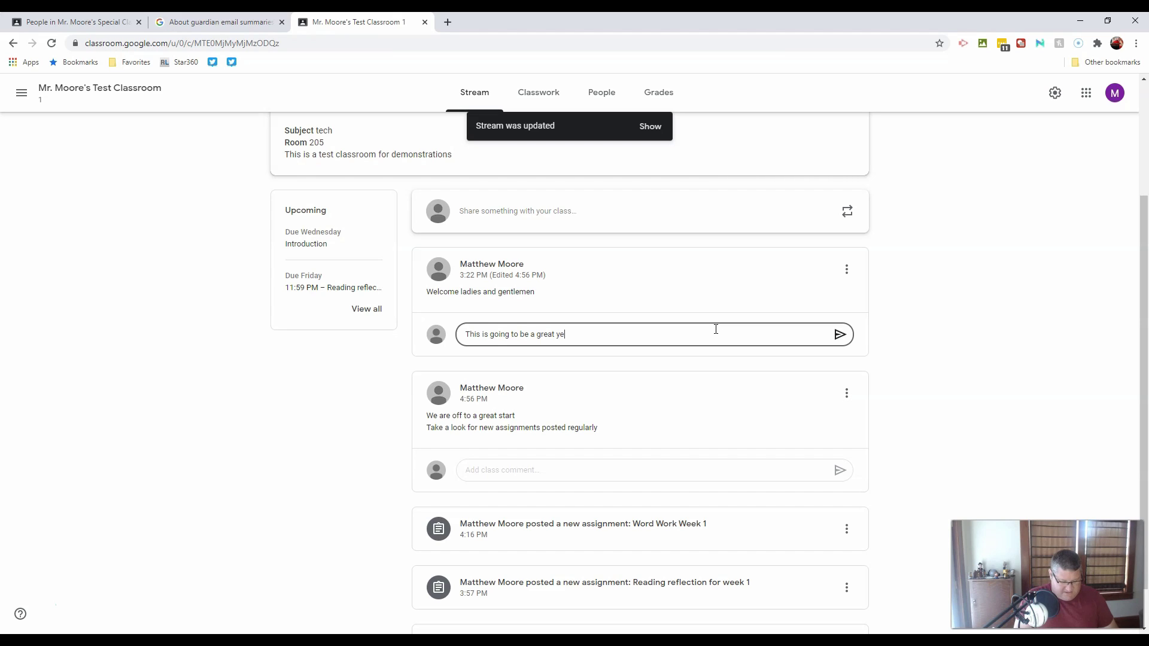
{"action": "key", "text": "Return"}
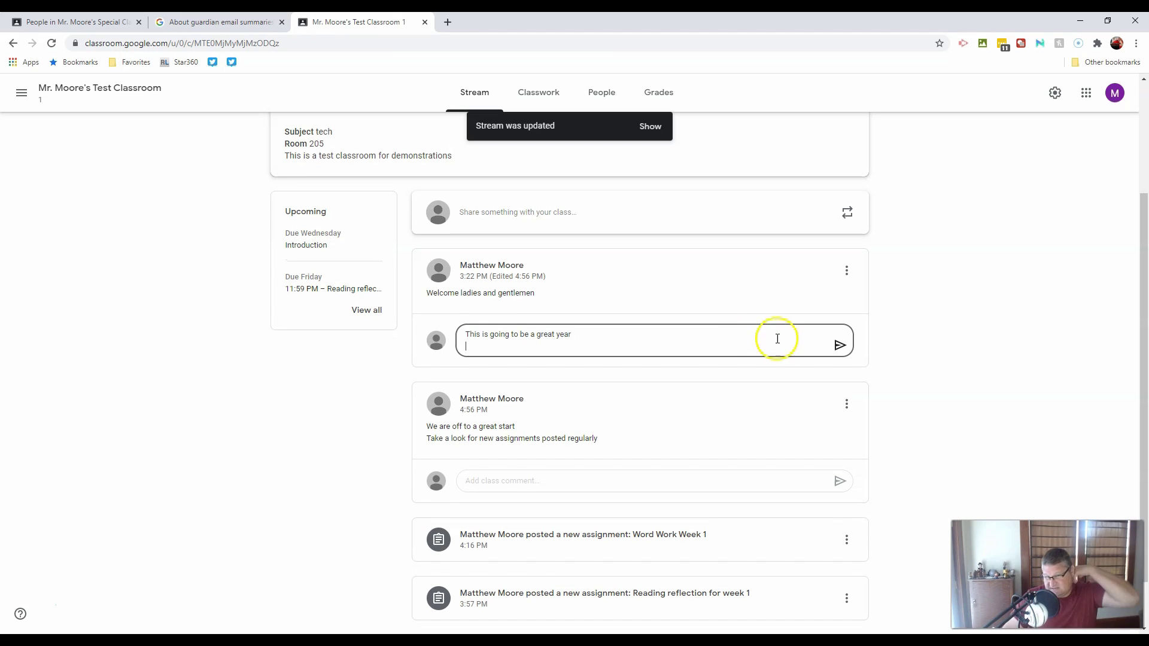
{"action": "left_click", "coordinate": [839, 345]}
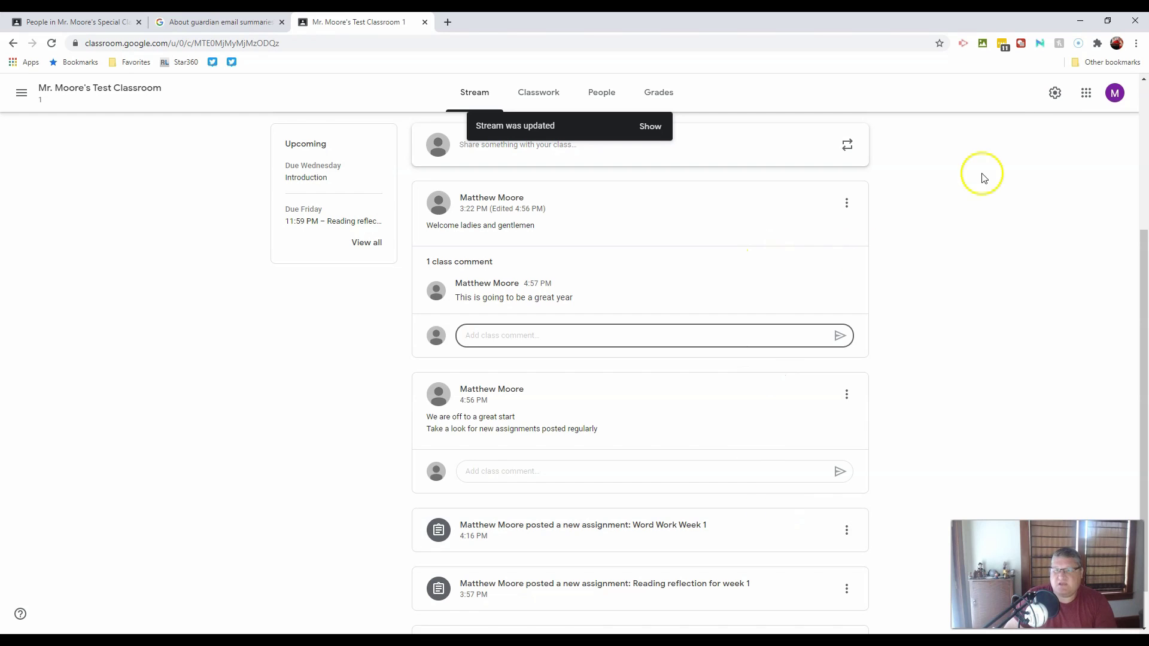
Open and close the class settings, then show the stream updates with the edited welcome post
{"action": "left_click", "coordinate": [1054, 92]}
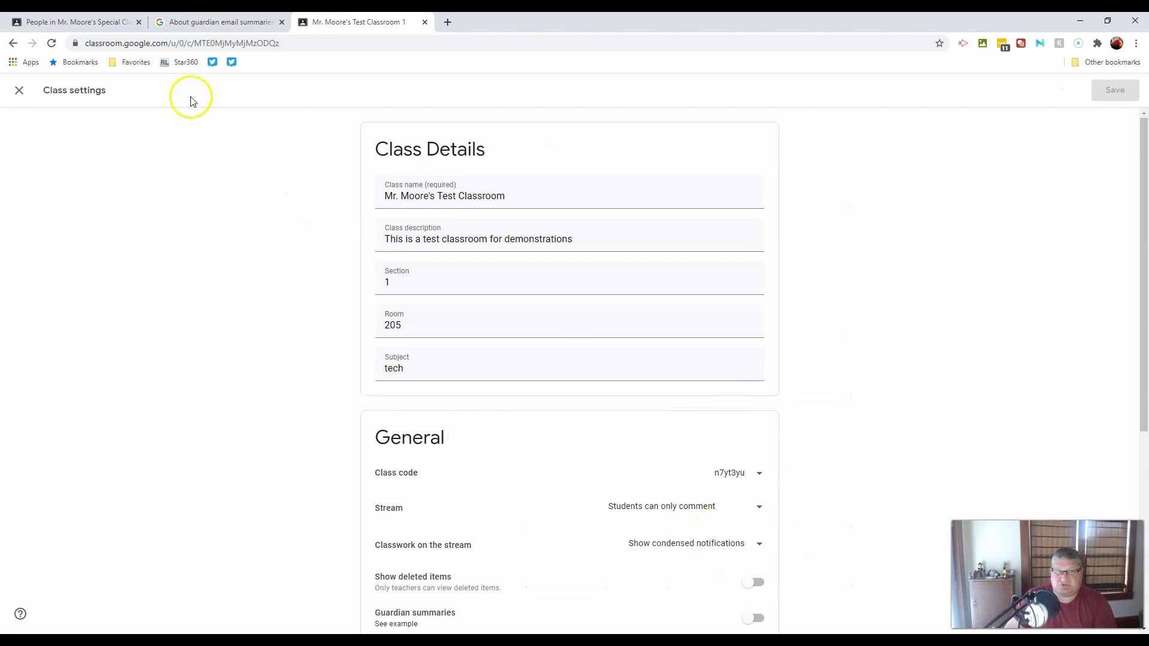
{"action": "left_click", "coordinate": [19, 90]}
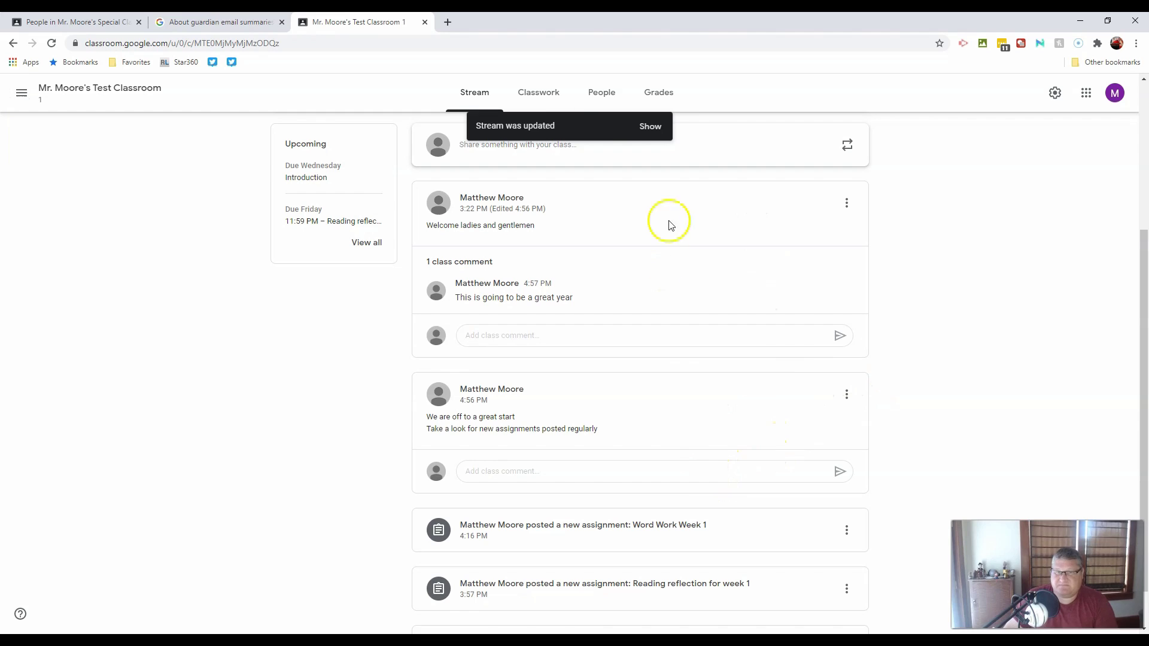
{"action": "left_click", "coordinate": [644, 128]}
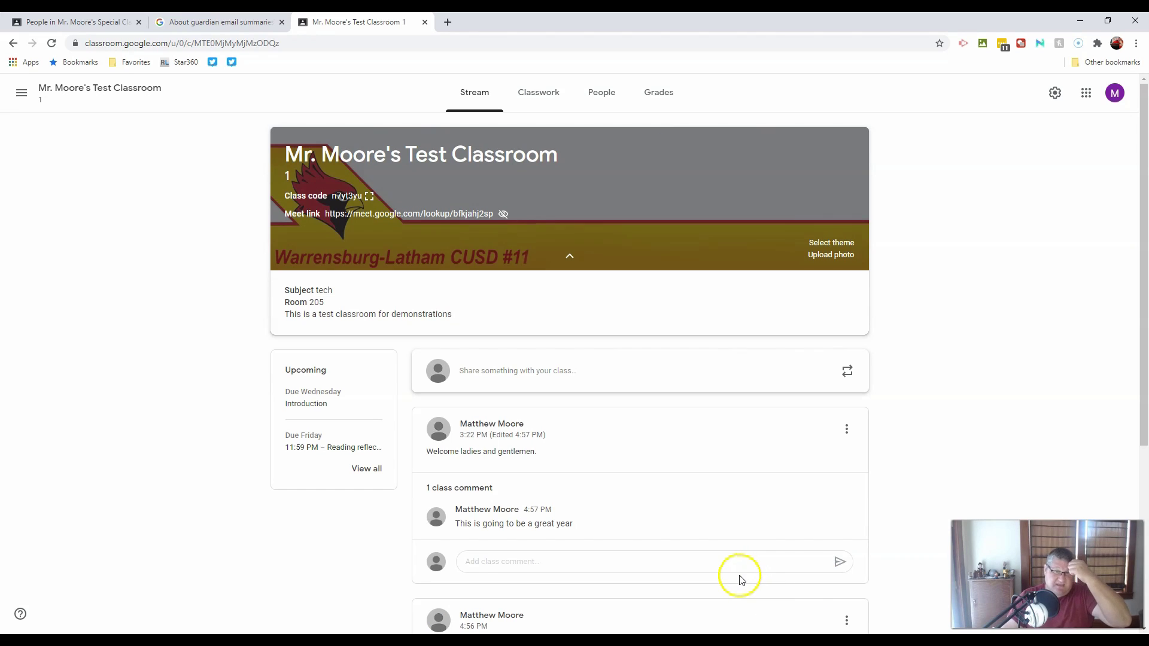
{"action": "scroll", "coordinate": [583, 538], "scroll_direction": "down", "scroll_amount": 5}
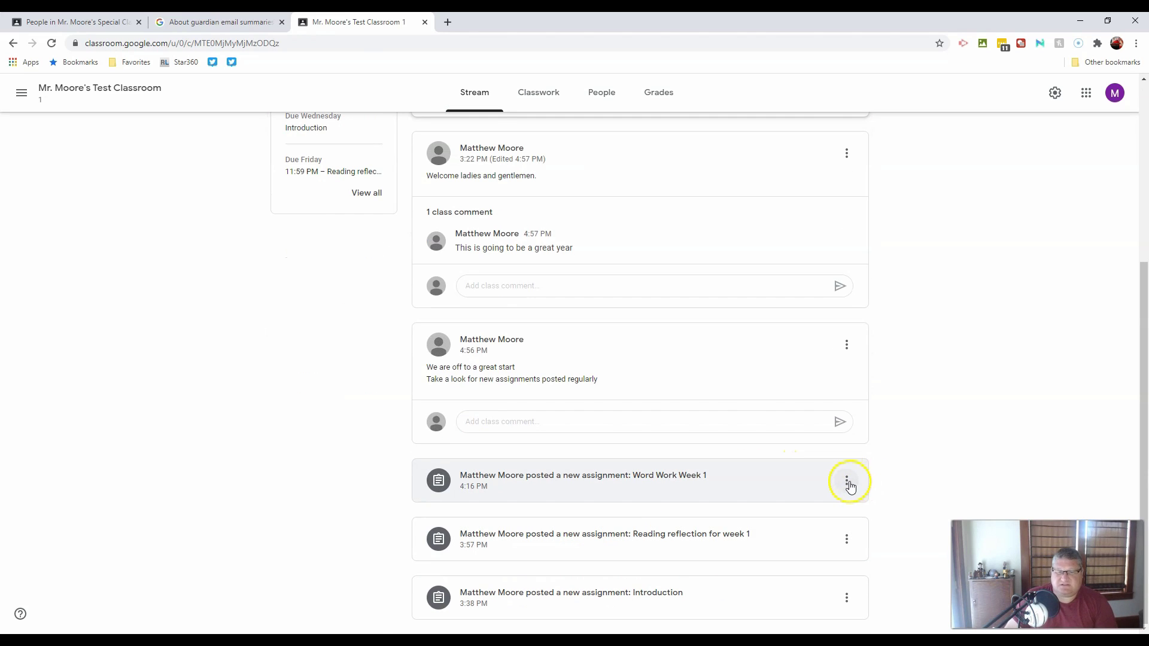
{"action": "left_click", "coordinate": [847, 482]}
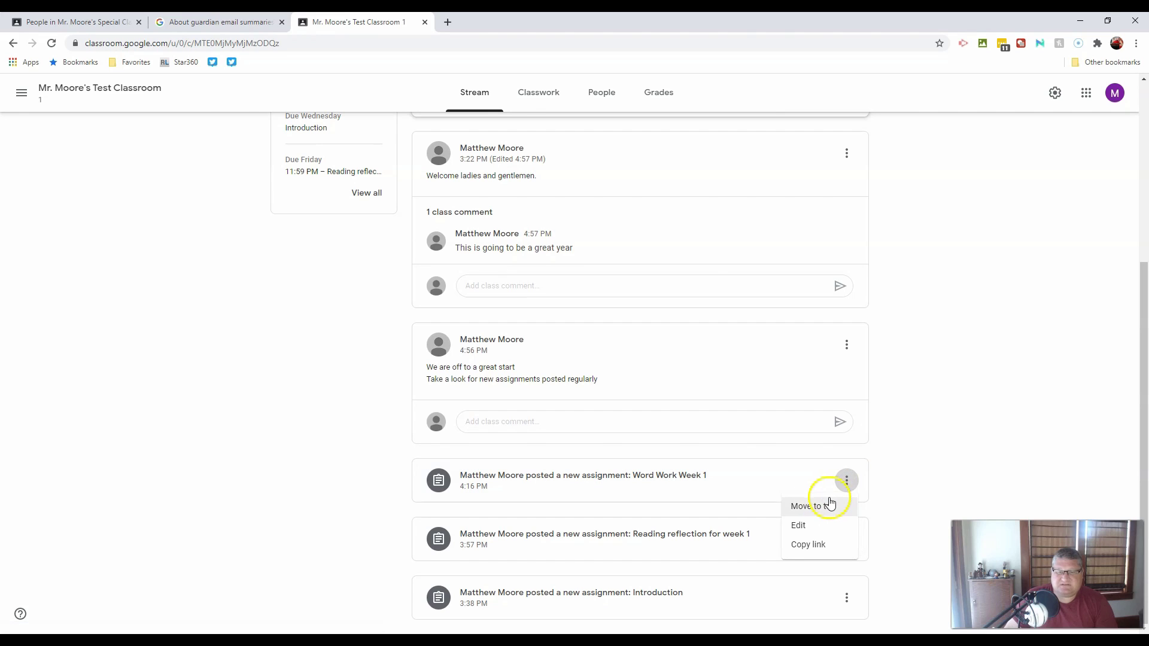
{"action": "left_click", "coordinate": [580, 496]}
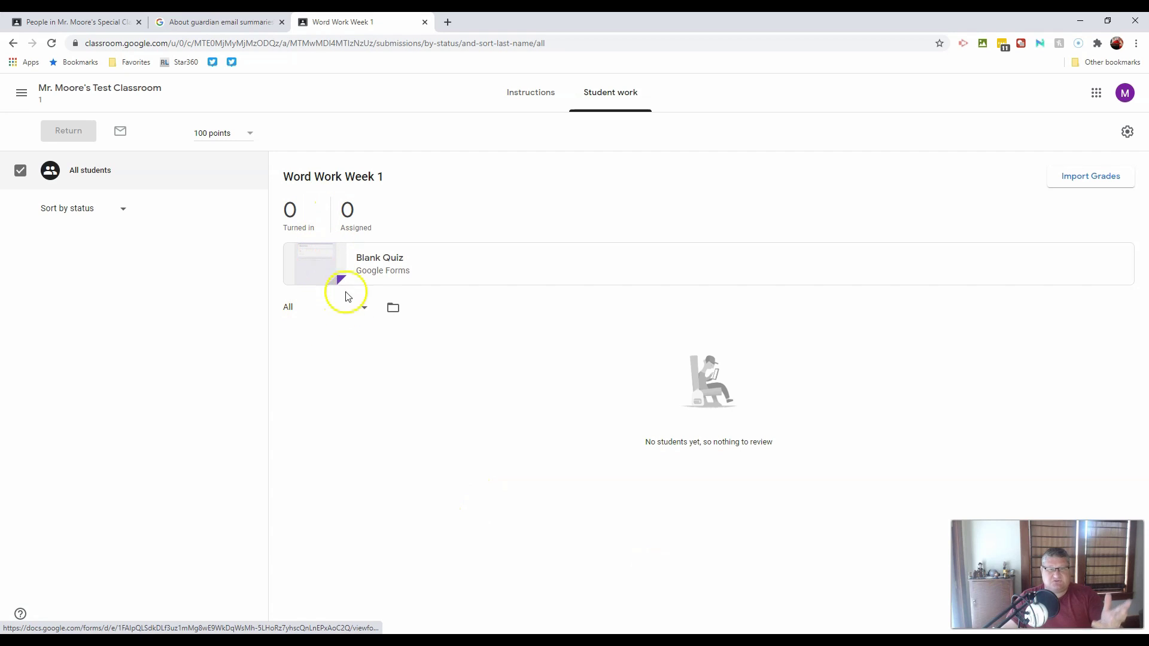
{"action": "left_click", "coordinate": [525, 98]}
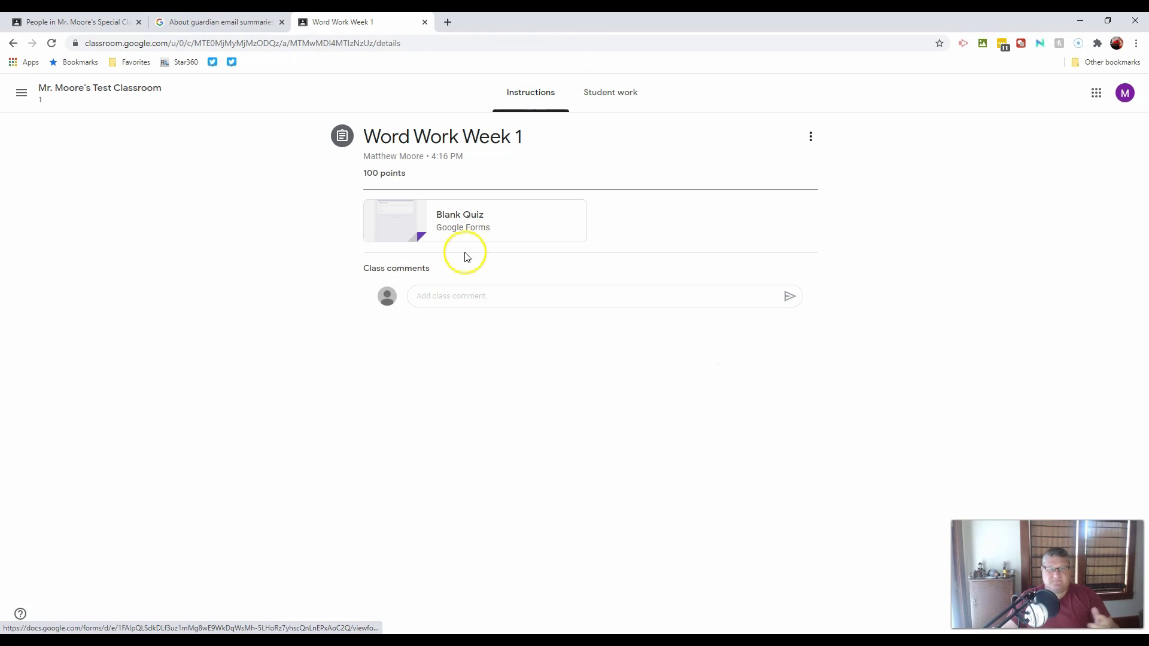
{"action": "left_click", "coordinate": [21, 93]}
{"action": "left_click", "coordinate": [85, 265]}
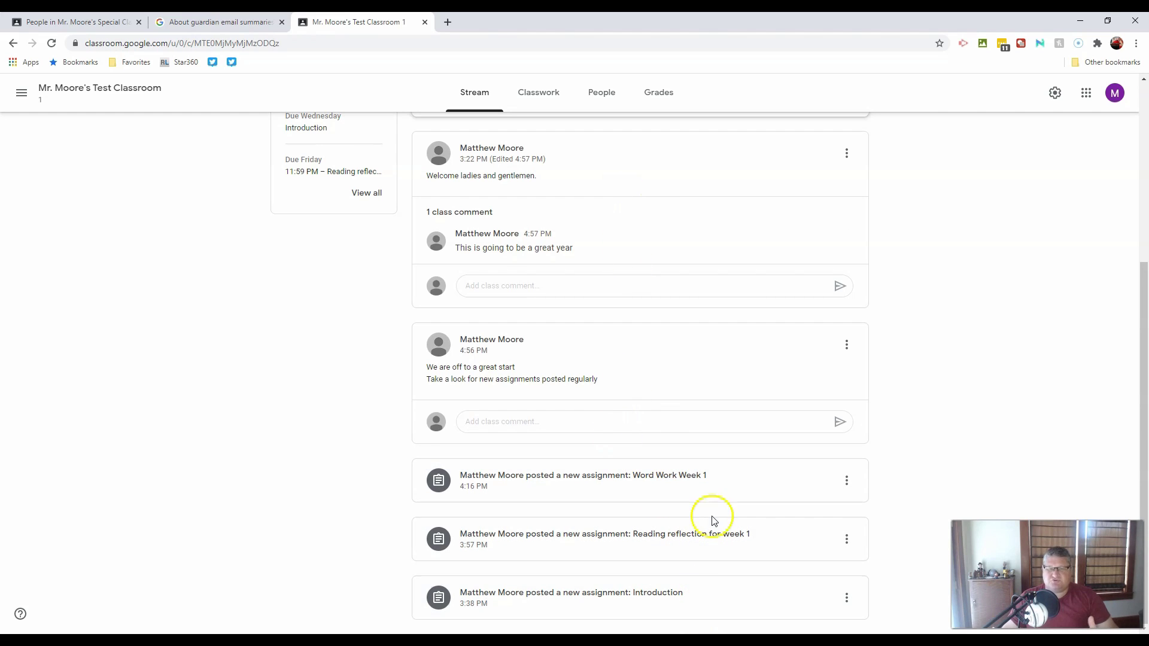
{"action": "scroll", "coordinate": [692, 514], "scroll_direction": "up", "scroll_amount": 5}
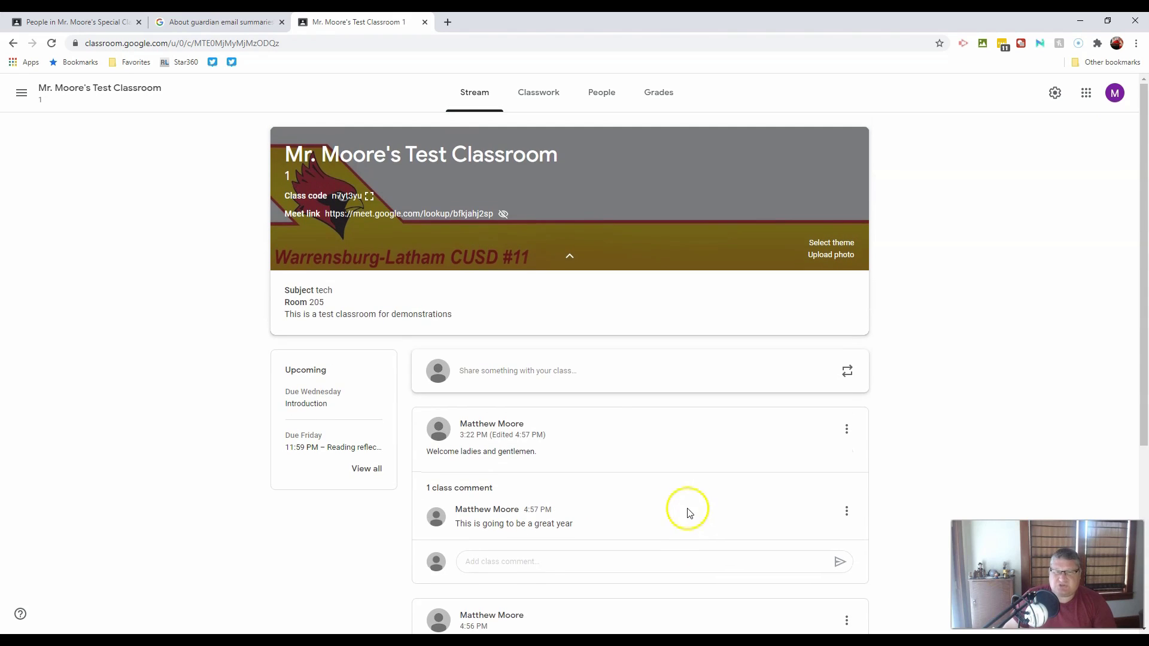
{"action": "scroll", "coordinate": [643, 383], "scroll_direction": "down", "scroll_amount": 5}
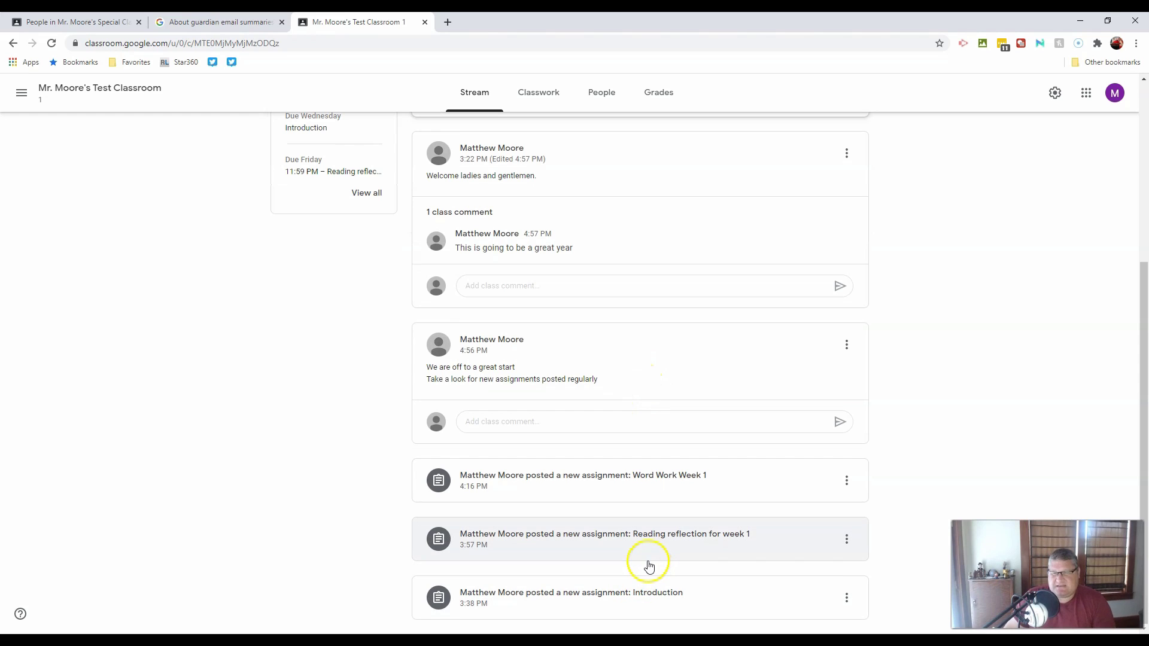
{"action": "scroll", "coordinate": [644, 565], "scroll_direction": "up", "scroll_amount": 3}
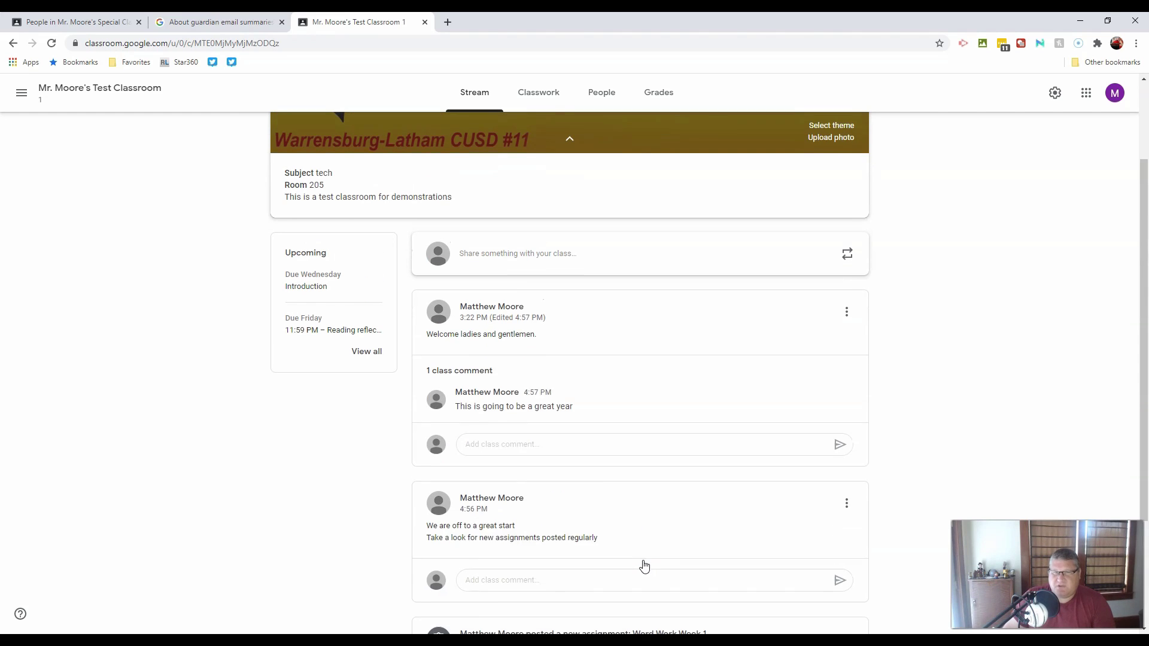